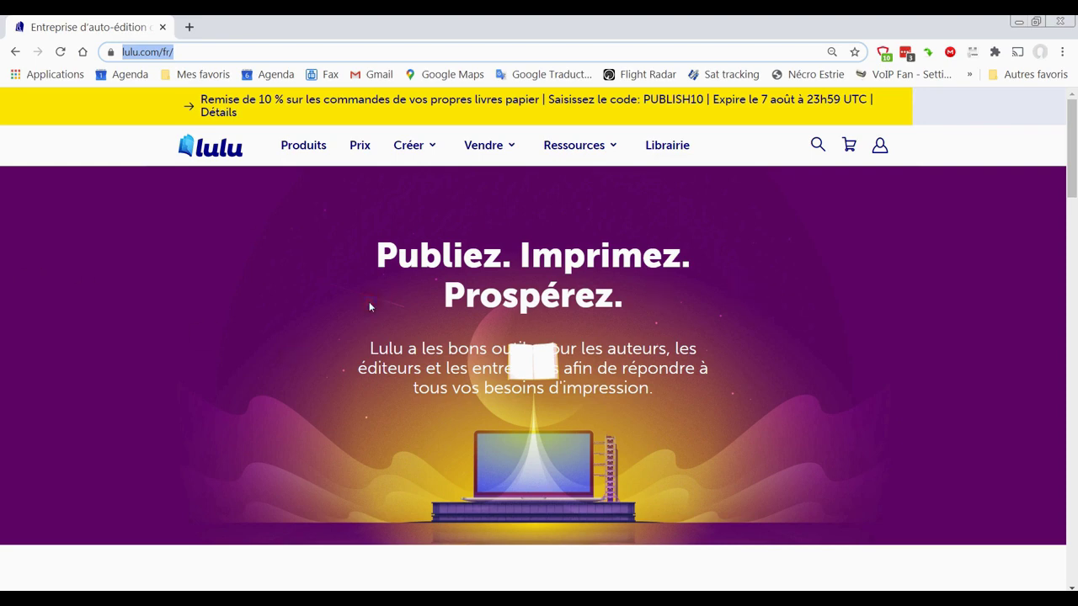
Open the Produits page and review the product types, from Livre papier to Ebook.
left_click(303, 150)
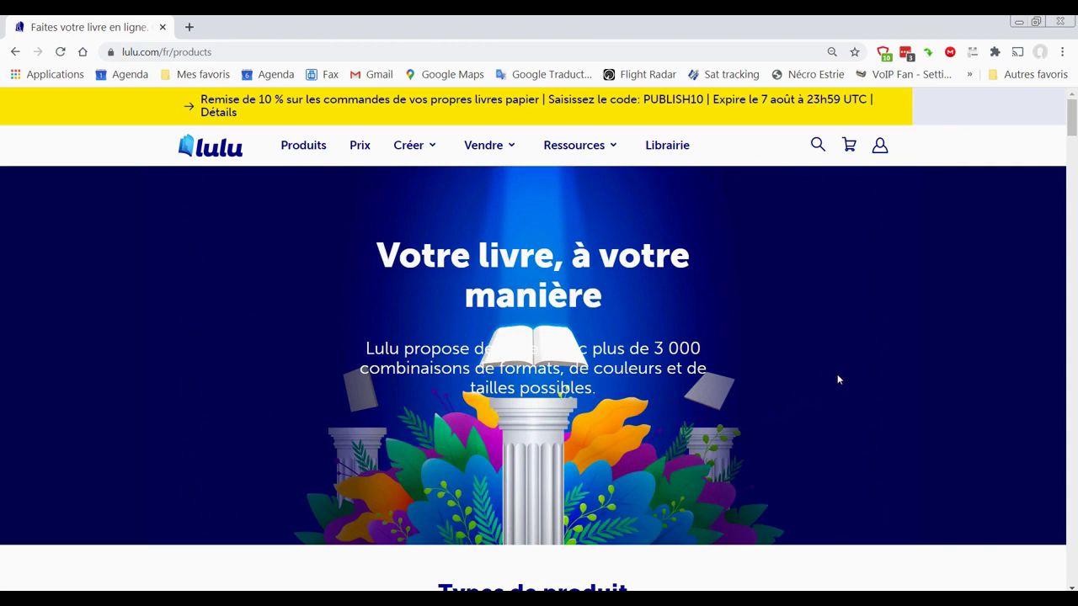
scroll(837, 376, "down", 4)
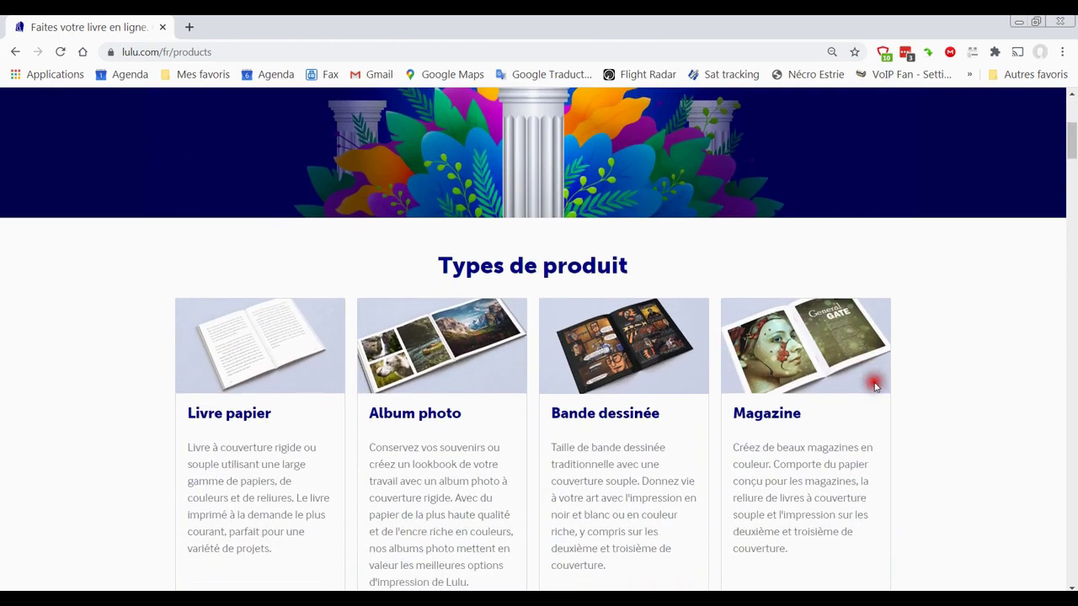
scroll(973, 373, "down", 1)
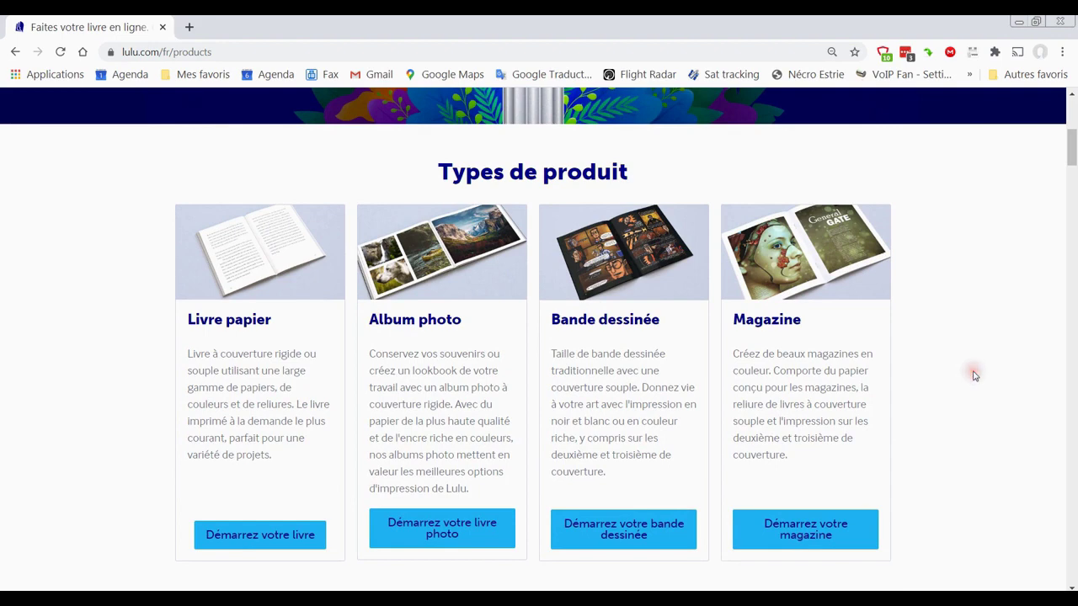
scroll(966, 379, "down", 3)
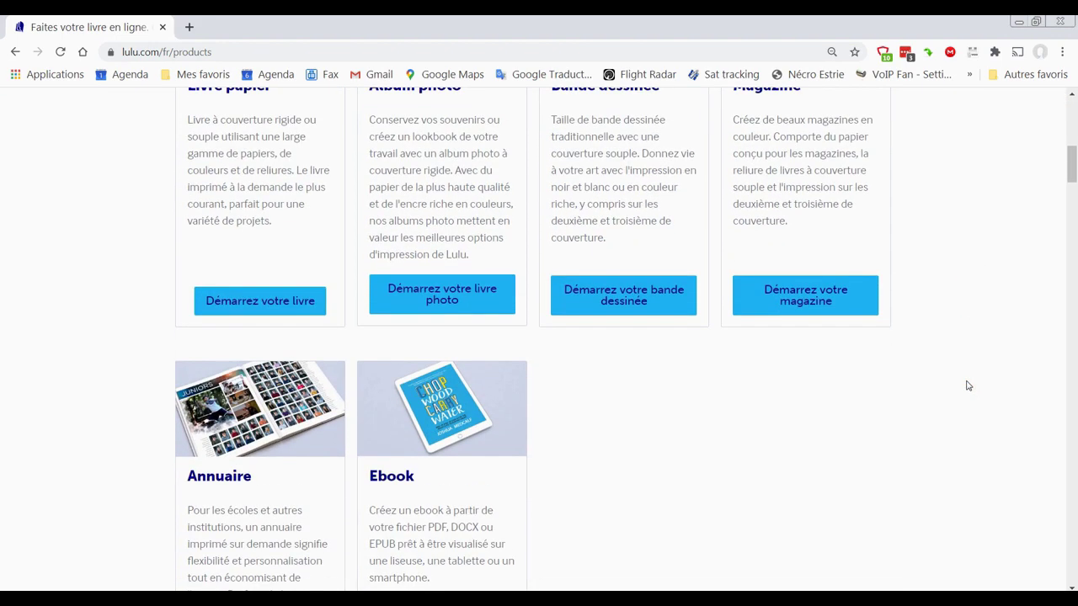
scroll(967, 385, "up", 1)
scroll(968, 385, "up", 1)
left_click(948, 316)
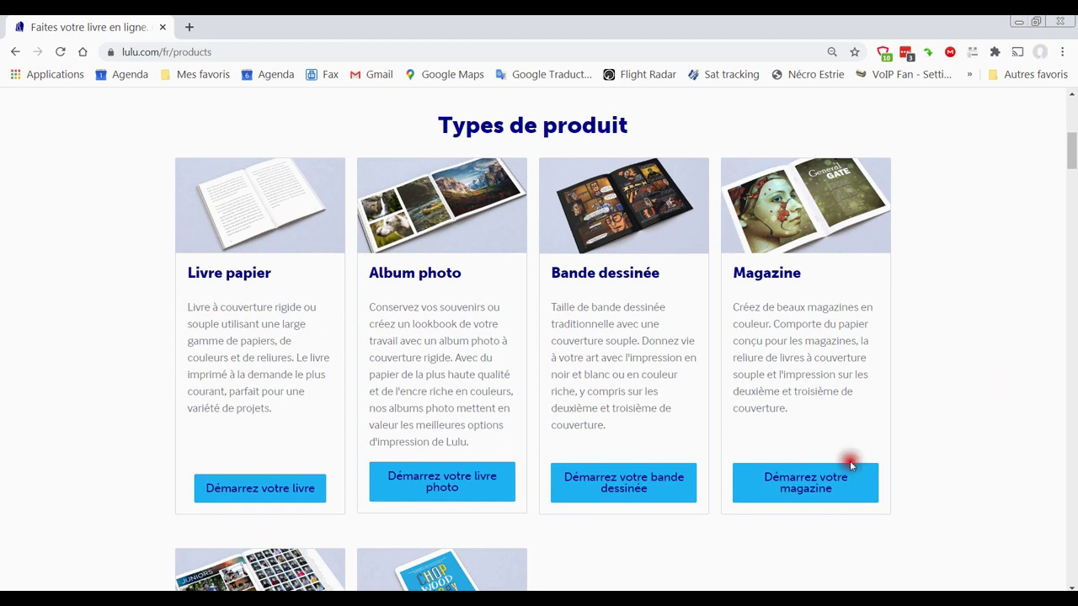
left_click(229, 234)
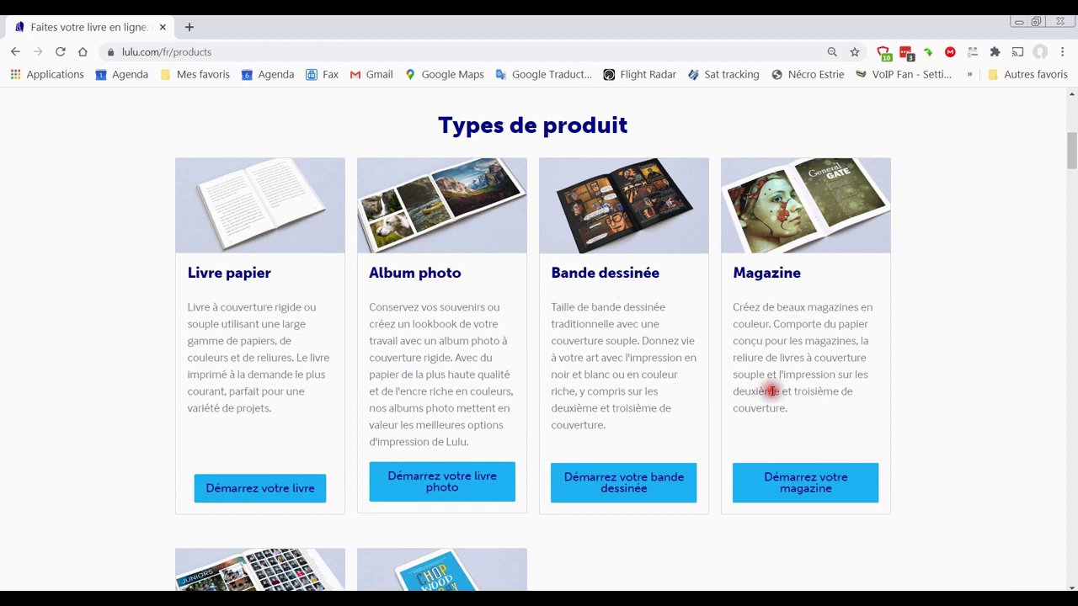
scroll(535, 453, "down", 2)
scroll(548, 457, "down", 3)
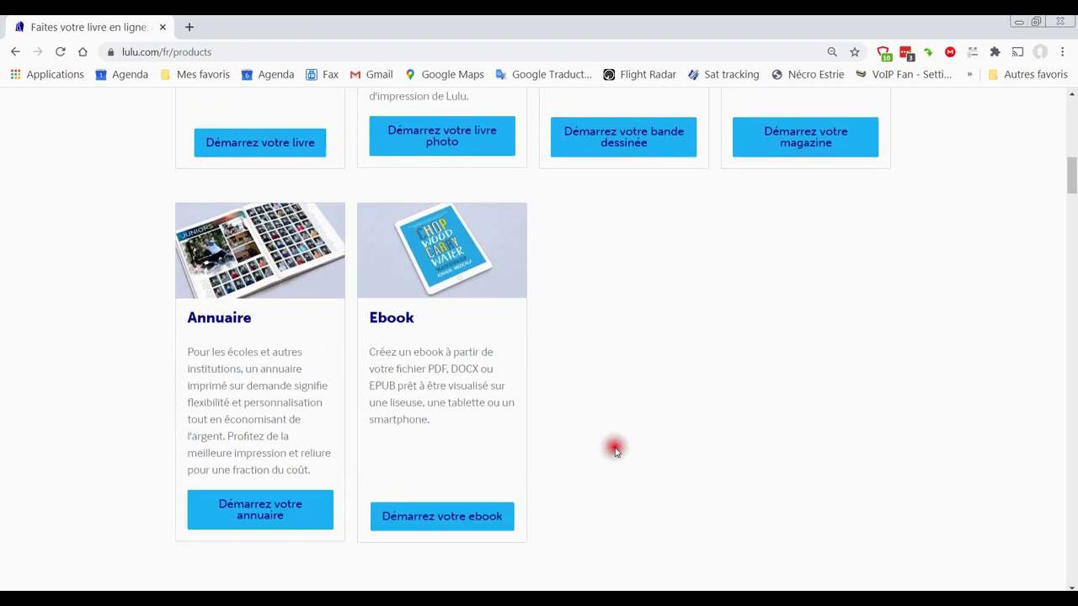
Examine the available book formats and their dimensions, from Livre de Poche to A4 Paysage.
scroll(665, 396, "down", 2)
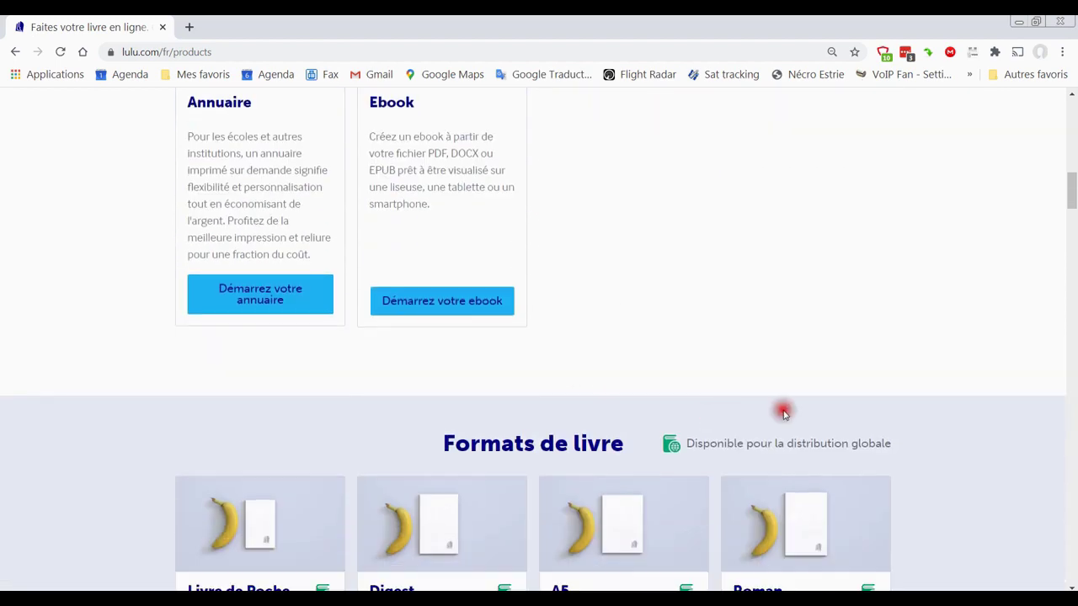
scroll(843, 421, "down", 2)
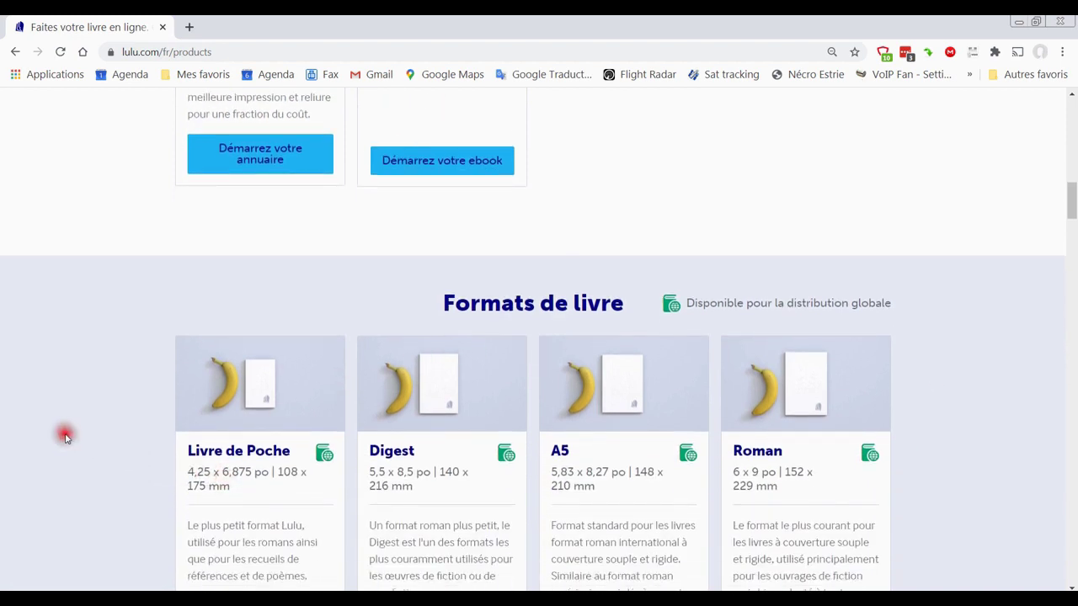
scroll(1044, 421, "down", 2)
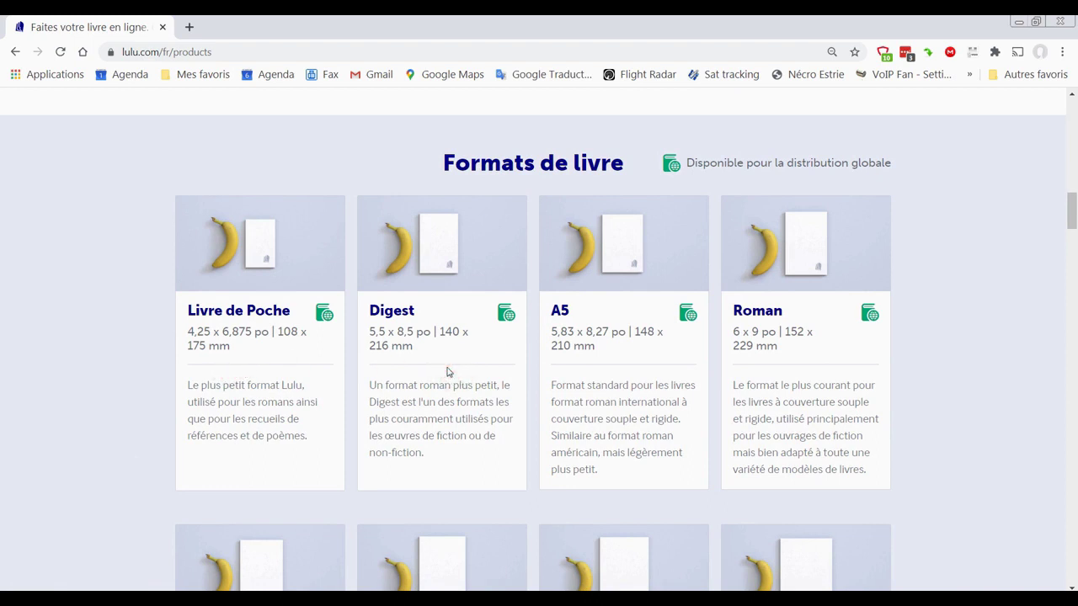
scroll(787, 396, "down", 2)
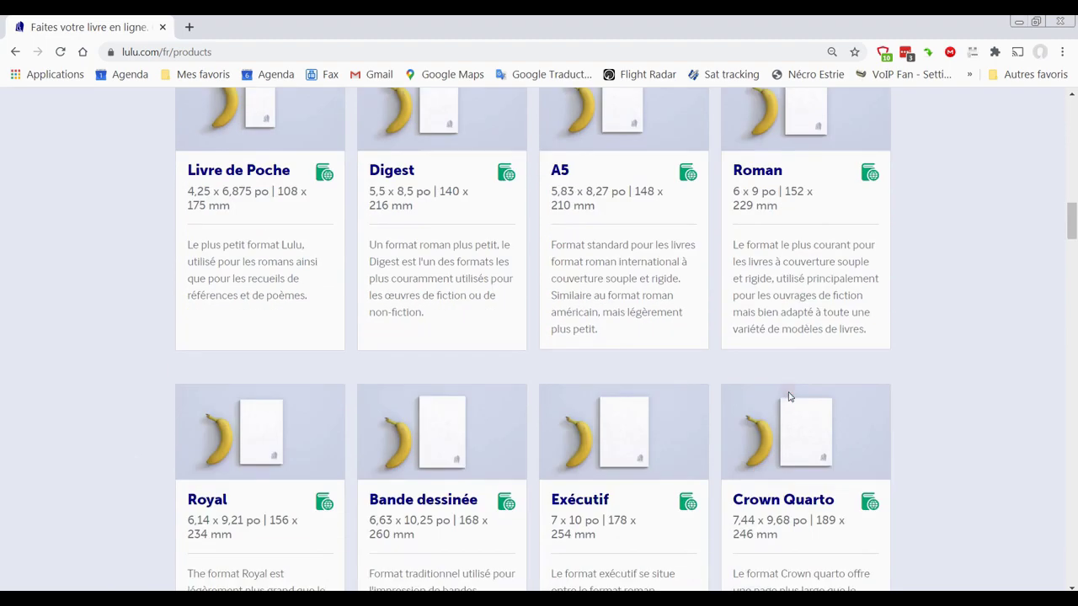
scroll(790, 396, "down", 5)
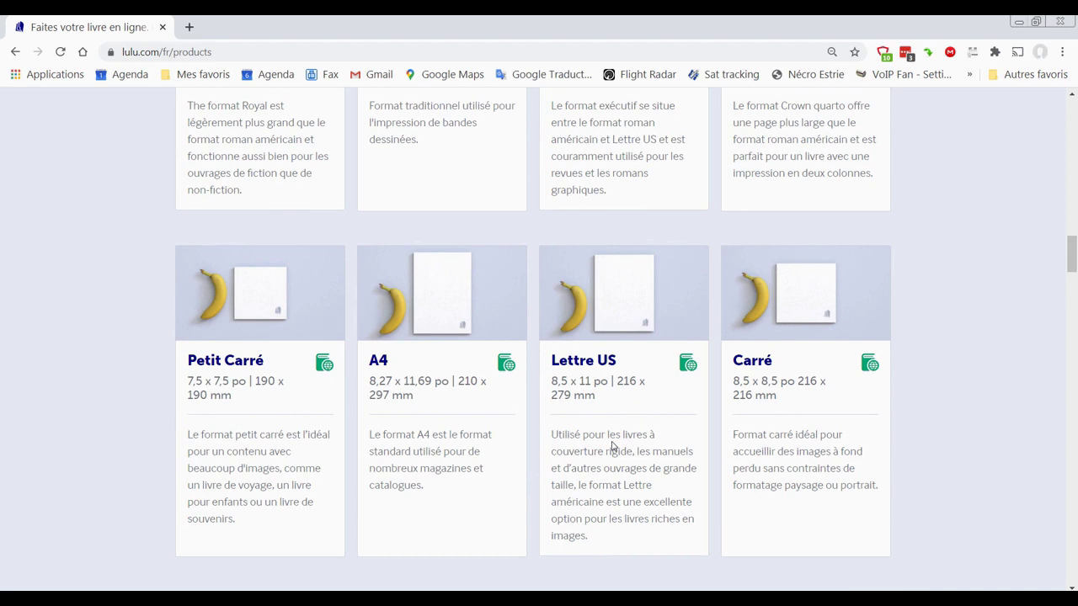
scroll(724, 510, "up", 2)
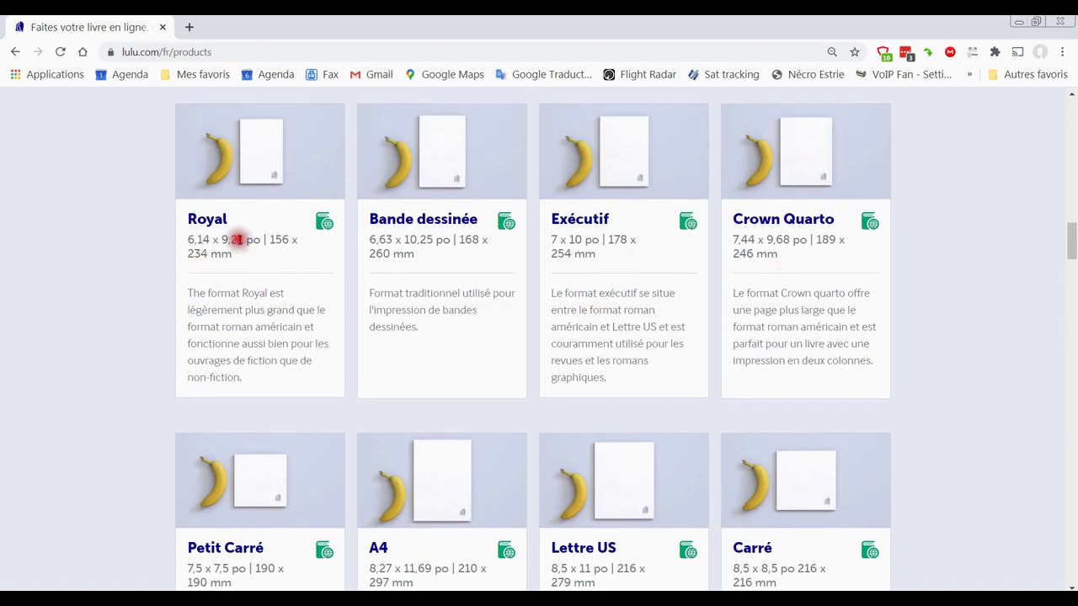
scroll(621, 378, "down", 2)
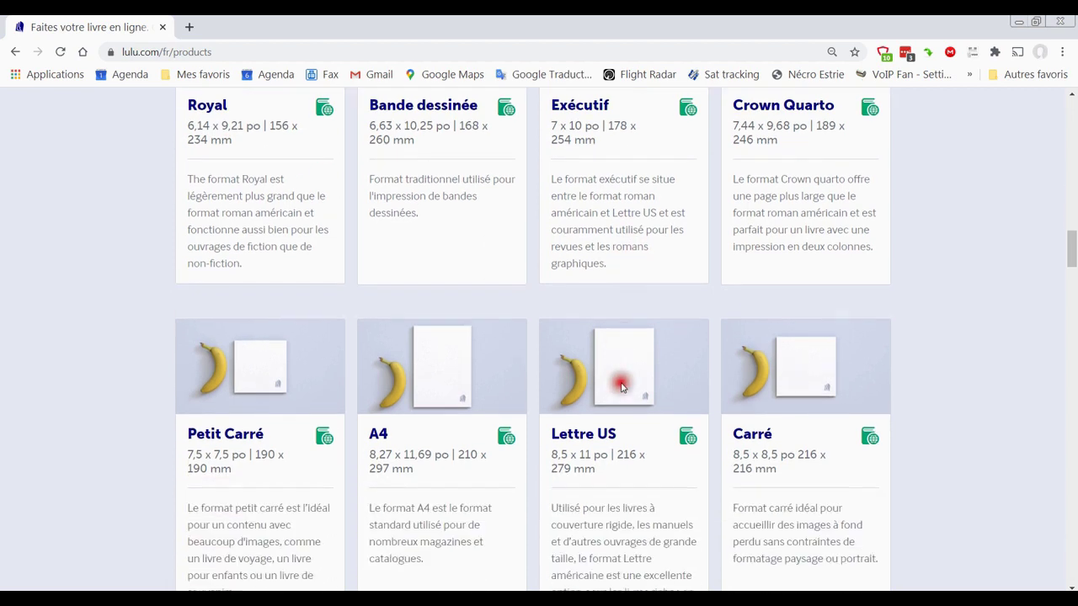
scroll(608, 405, "down", 5)
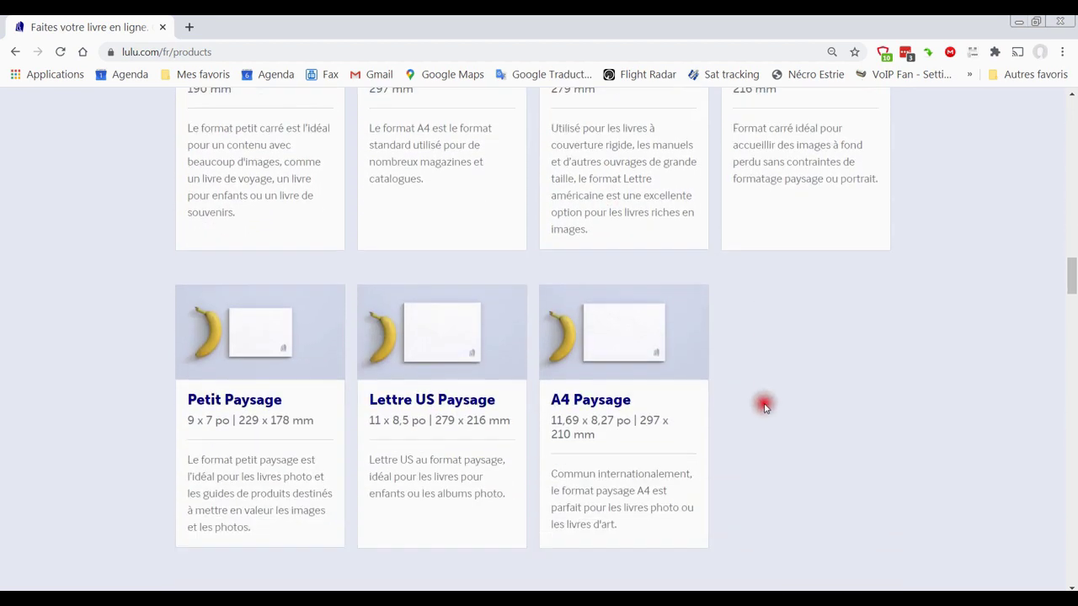
Examine the book binding options, including softcover, spiral, stapled and hardcover, with their page ranges.
scroll(754, 411, "down", 1)
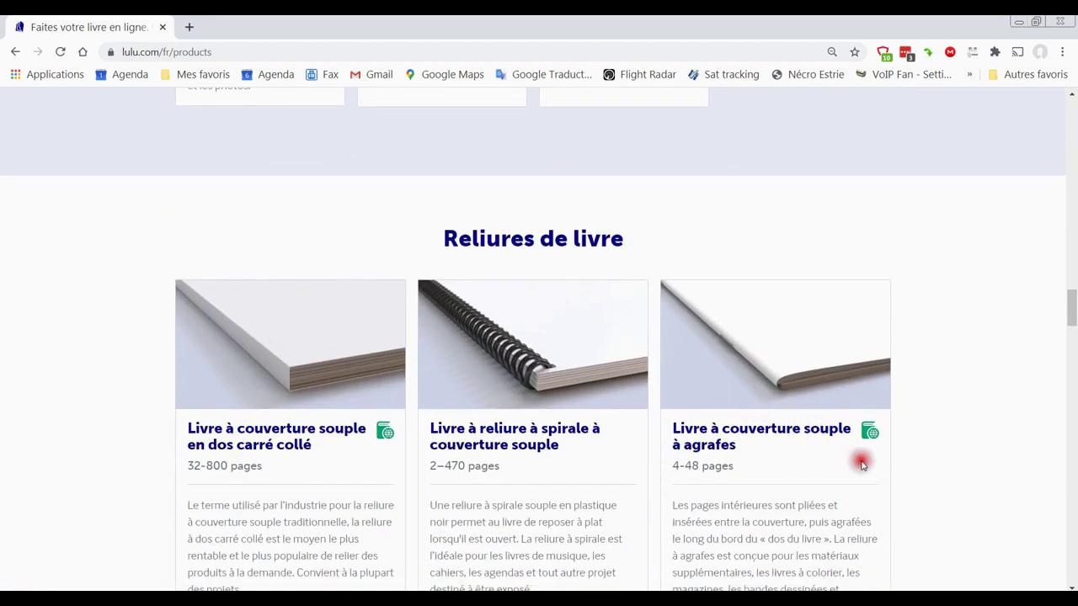
scroll(360, 469, "down", 1)
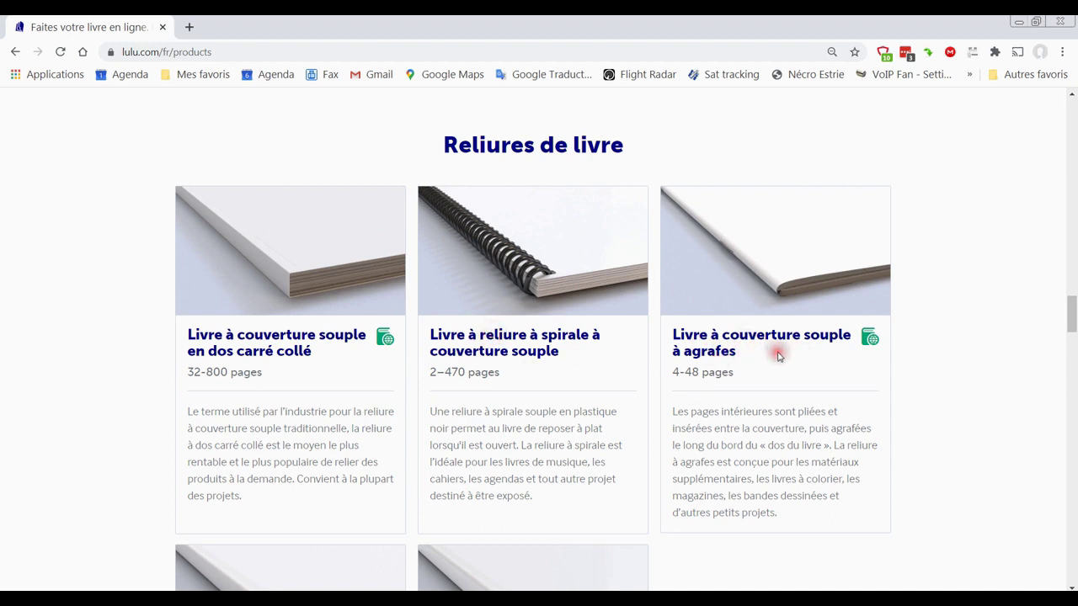
scroll(770, 354, "down", 2)
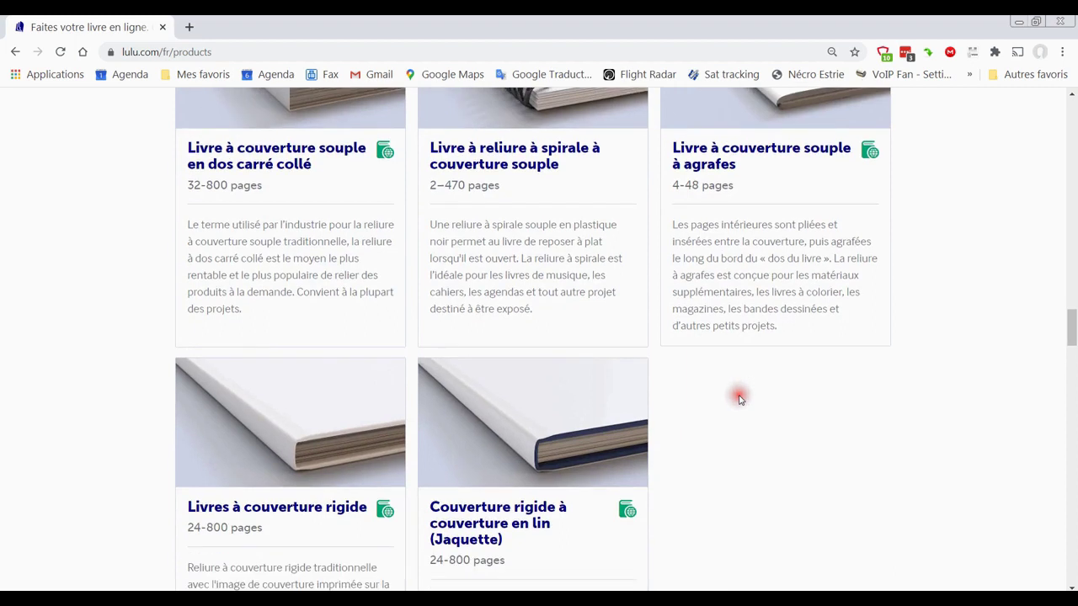
scroll(733, 396, "down", 2)
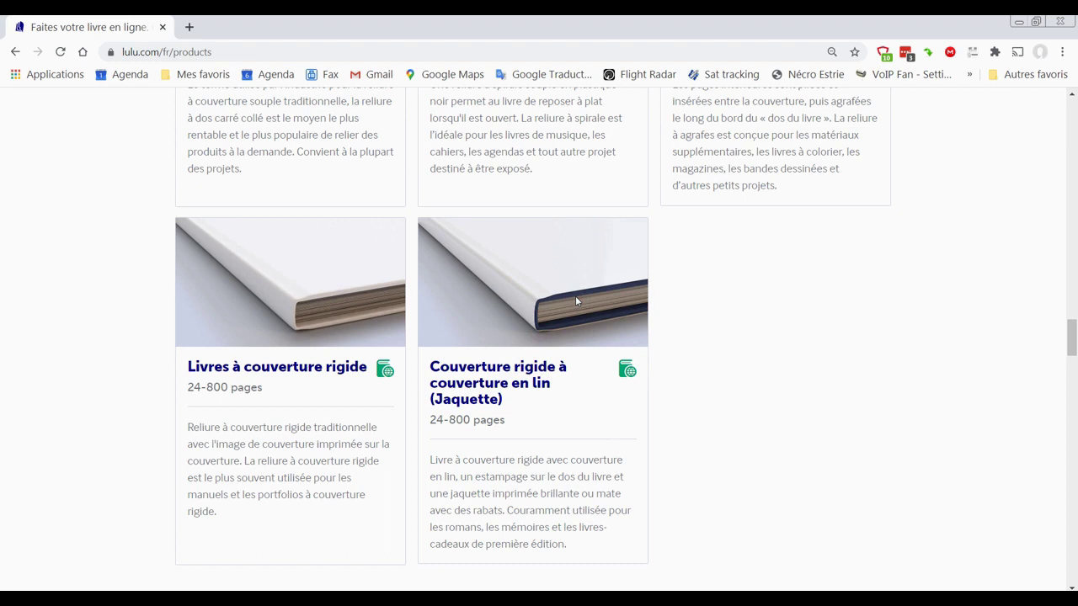
scroll(514, 430, "down", 3)
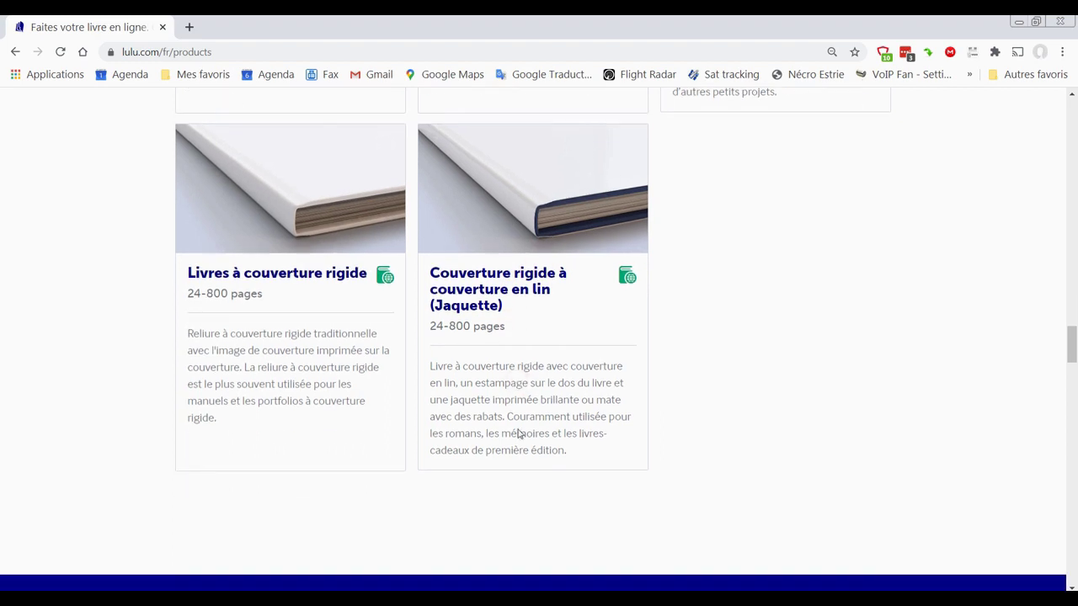
Set the page size of the design guide package to US Letter – 8.5 x 11 in.
scroll(517, 429, "down", 2)
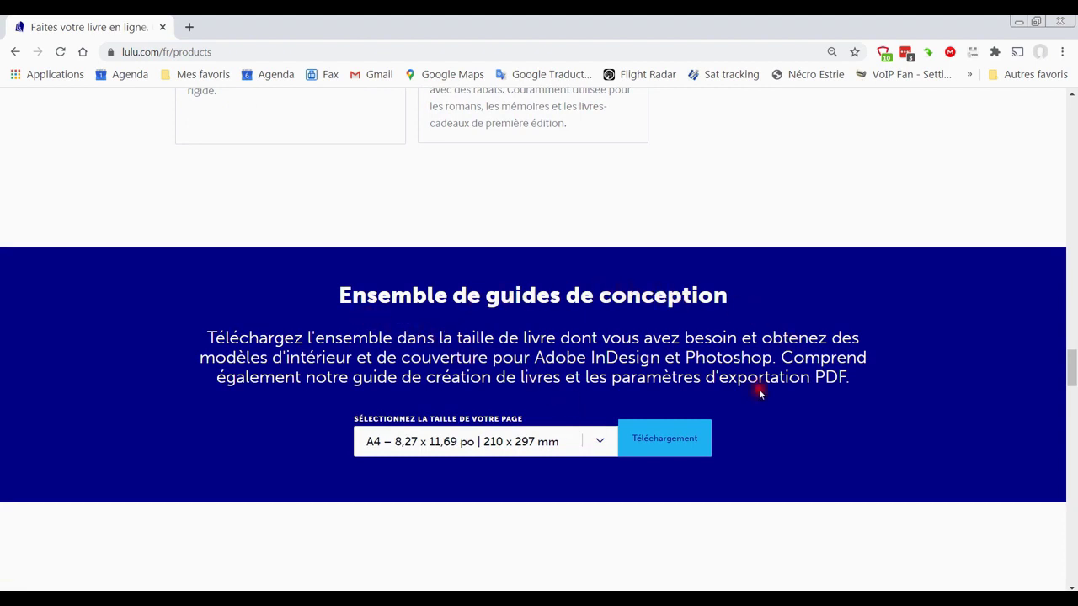
left_click(601, 440)
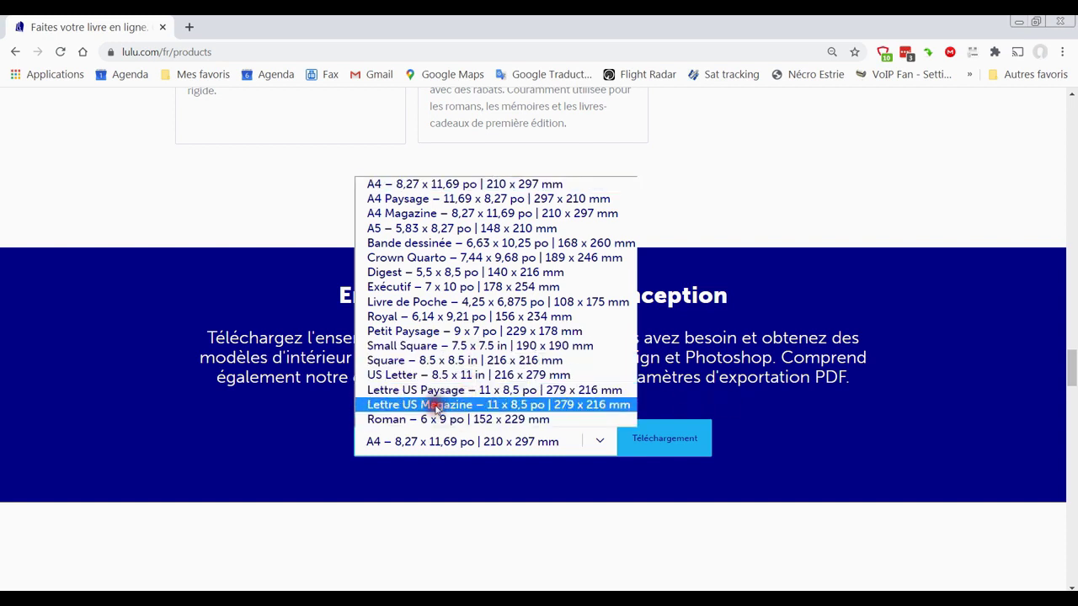
left_click(401, 378)
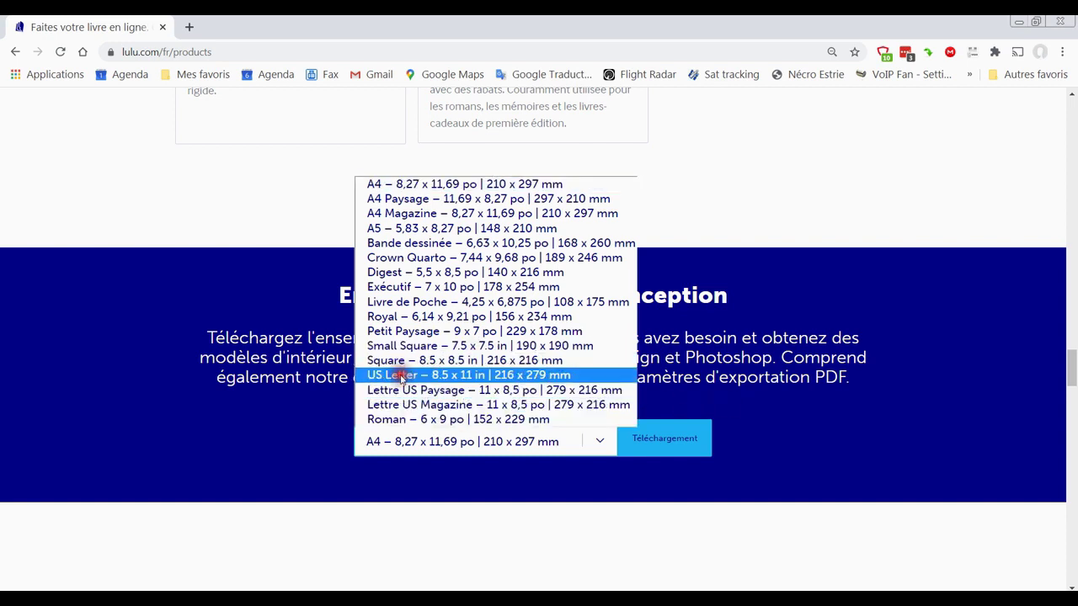
left_click(468, 377)
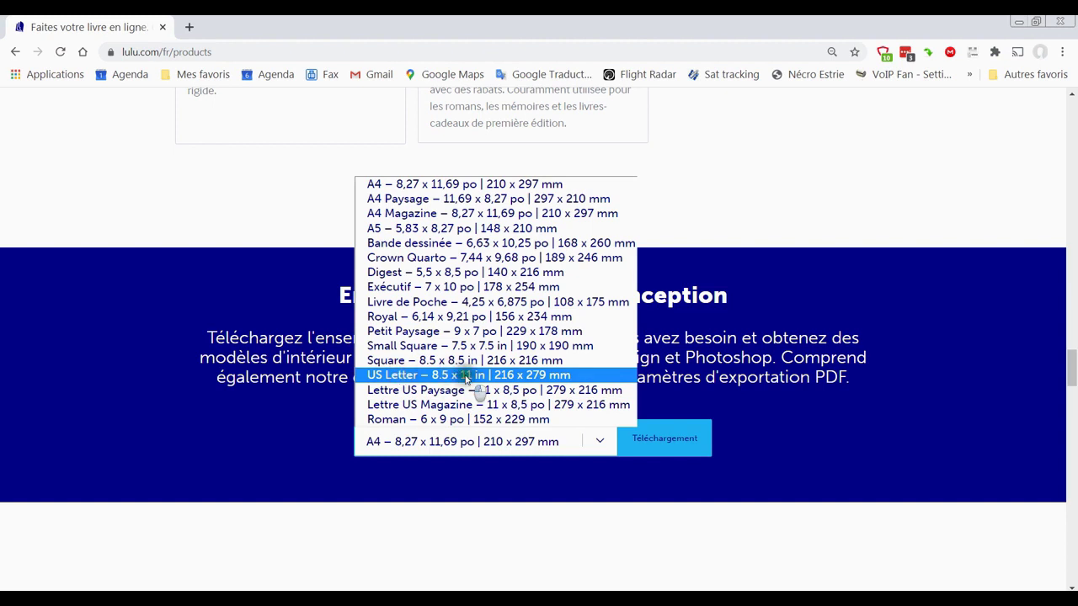
left_click(467, 376)
Download the template package and save Lulu-Book-Template-US-Letter.zip to the Bureau folder, replacing the existing file.
left_click(663, 441)
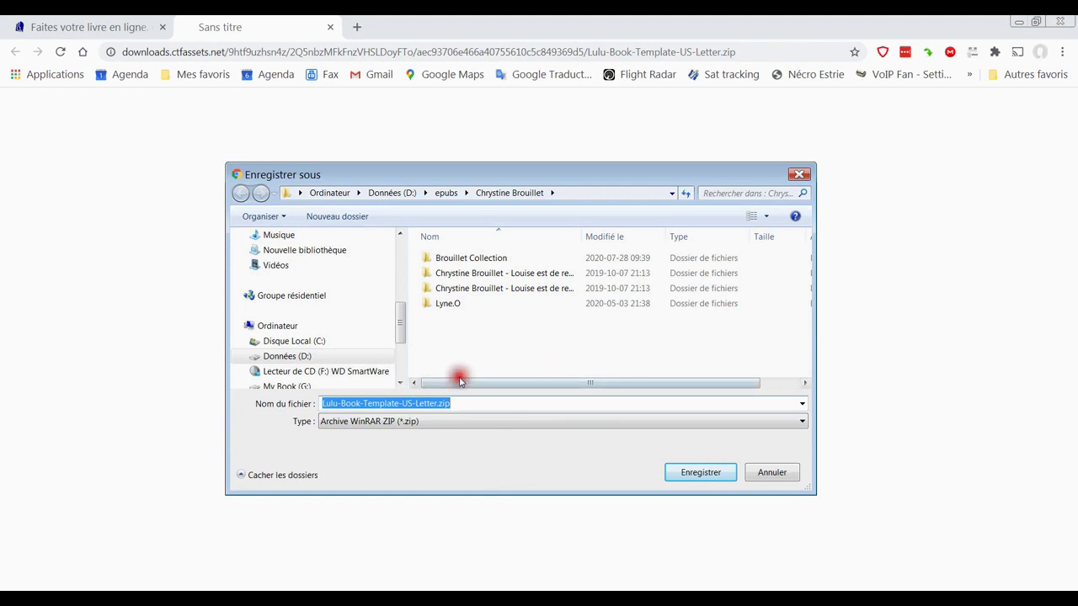
left_click_drag(399, 334, 399, 275)
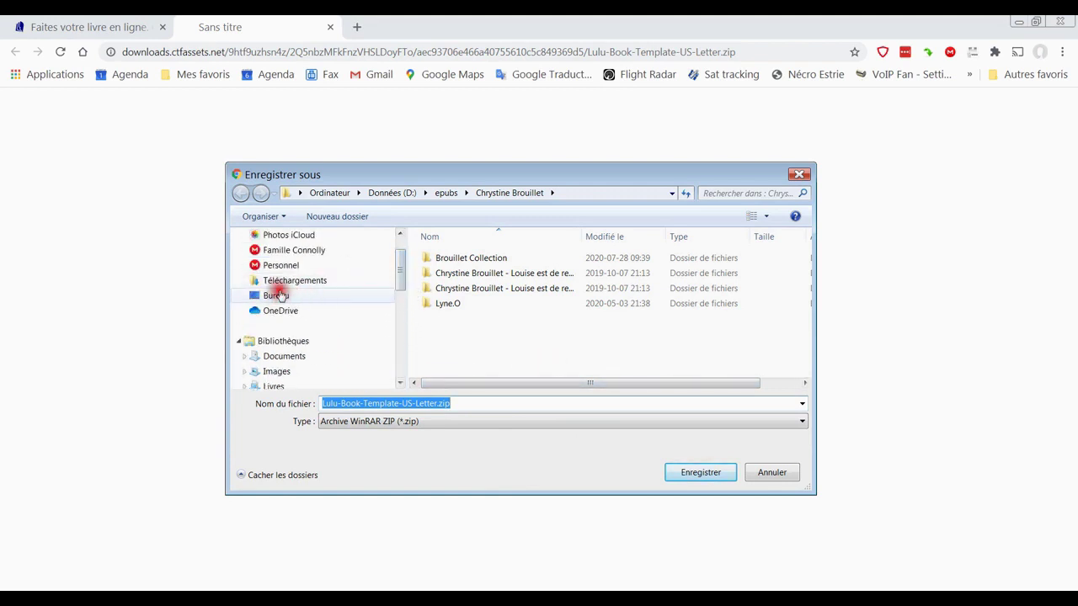
left_click(278, 301)
left_click(279, 301)
left_click(518, 361)
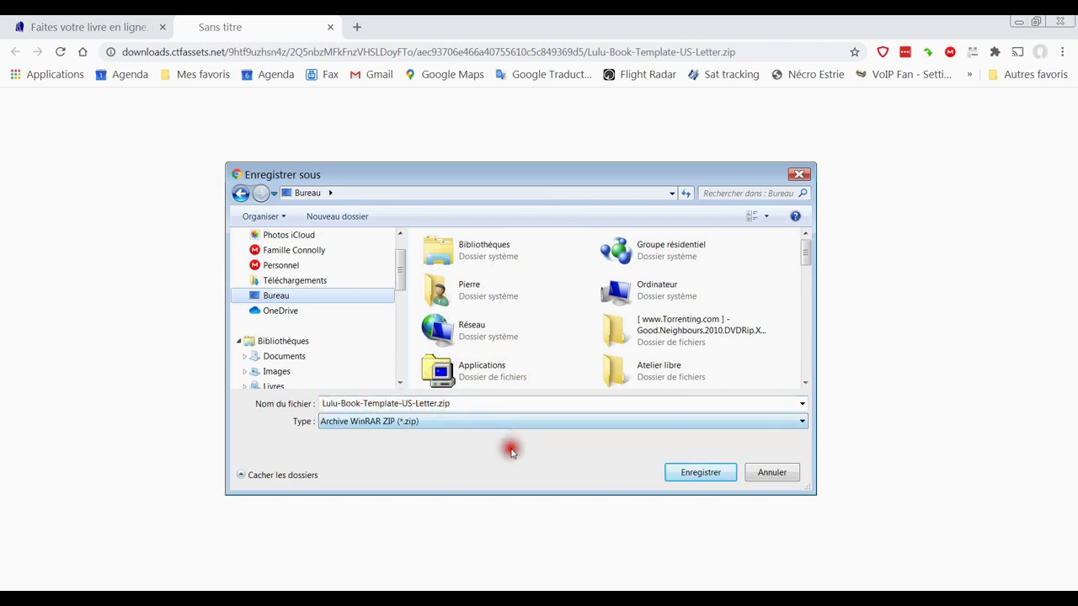
left_click(706, 473)
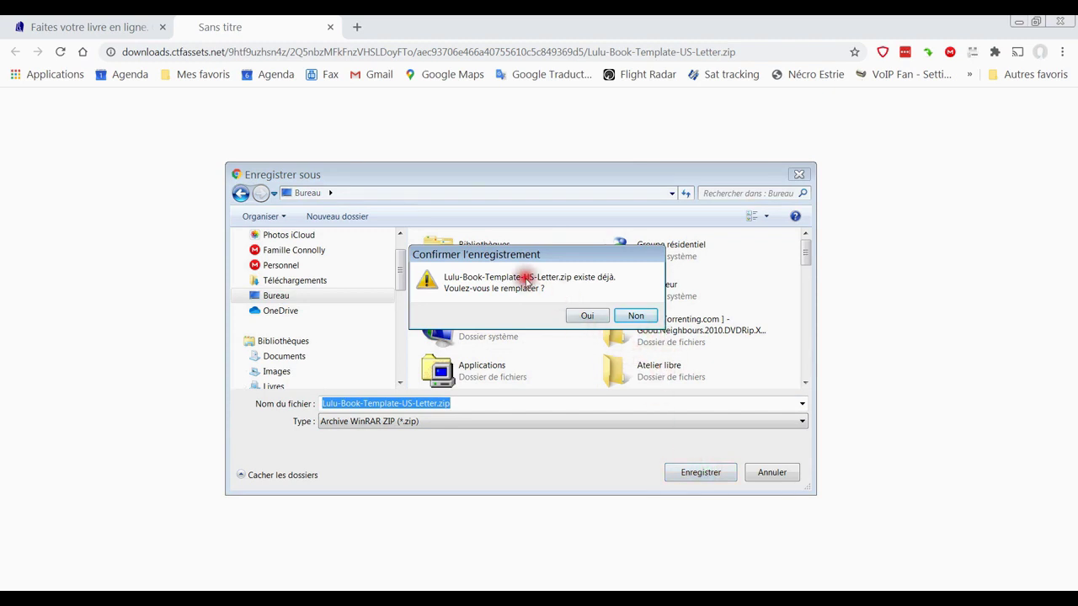
left_click(586, 315)
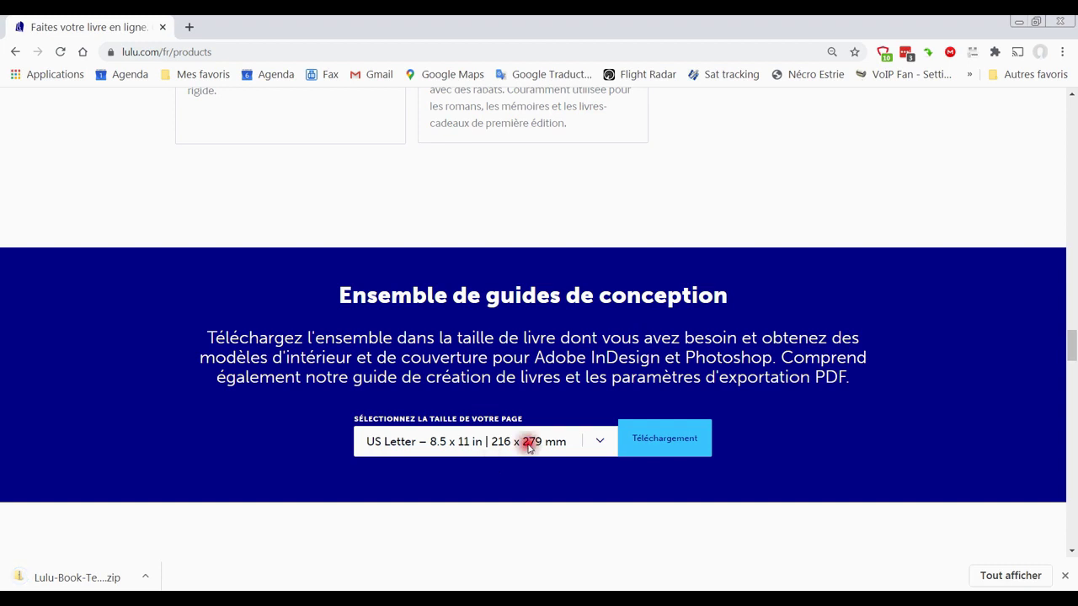
Open the downloaded zip archive and go into its Lulu-Book-Template-US-Letter folder.
left_click(147, 578)
left_click(188, 478)
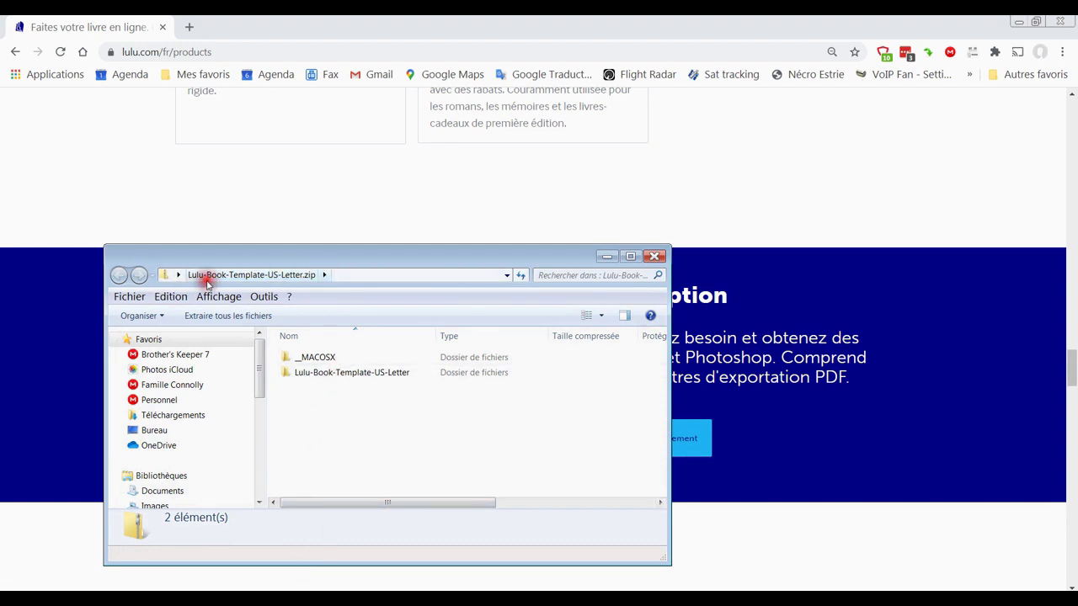
double_click(308, 376)
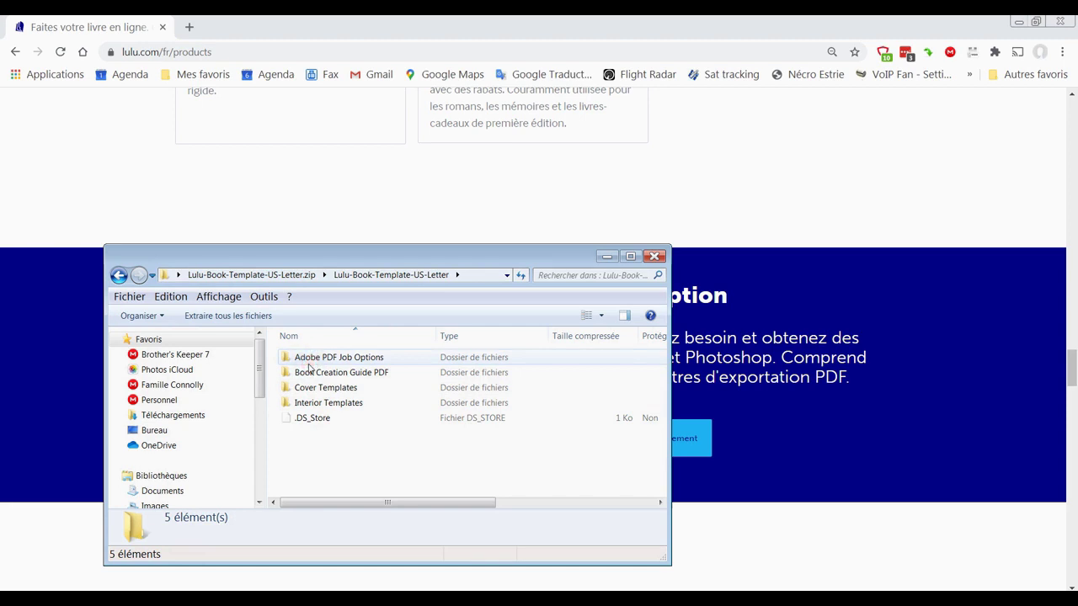
Look over the template subfolders and open the Interior Templates folder.
left_click(307, 364)
left_click(304, 361)
left_click(348, 371)
left_click(385, 372)
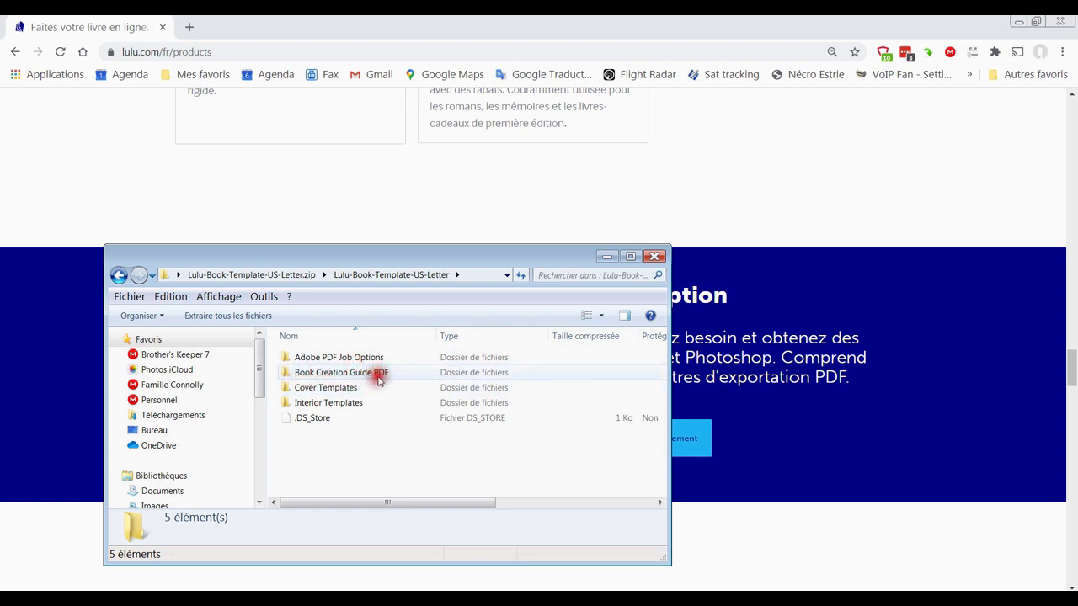
left_click(301, 392)
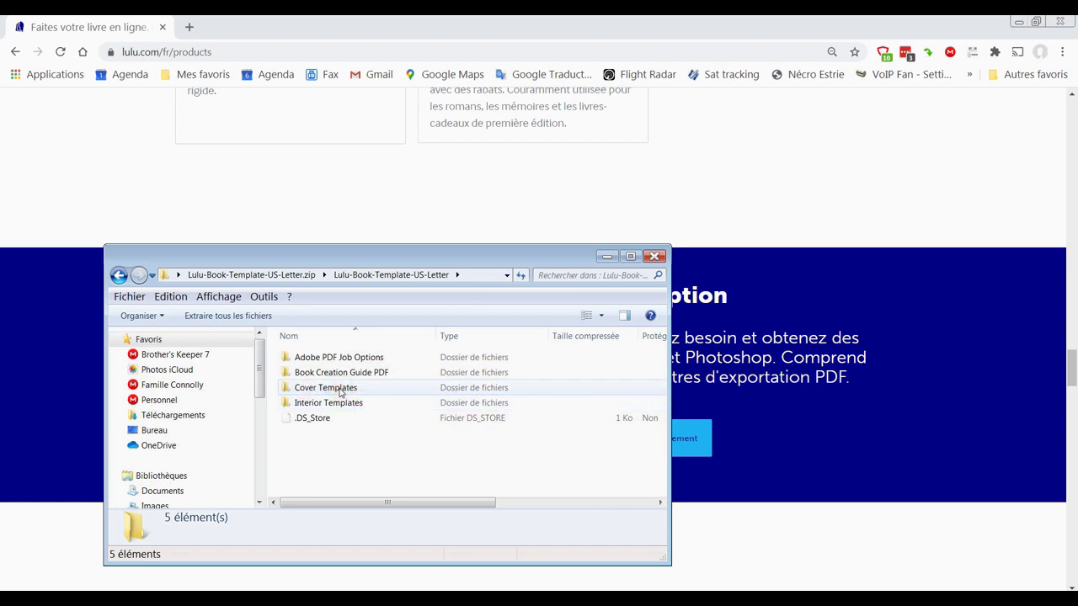
left_click(308, 404)
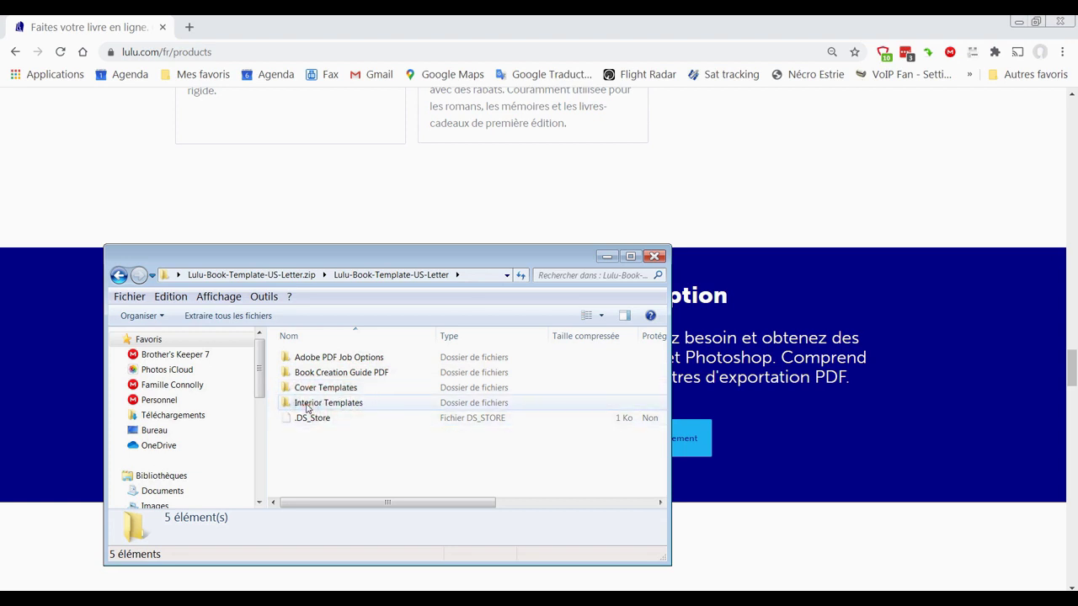
double_click(308, 406)
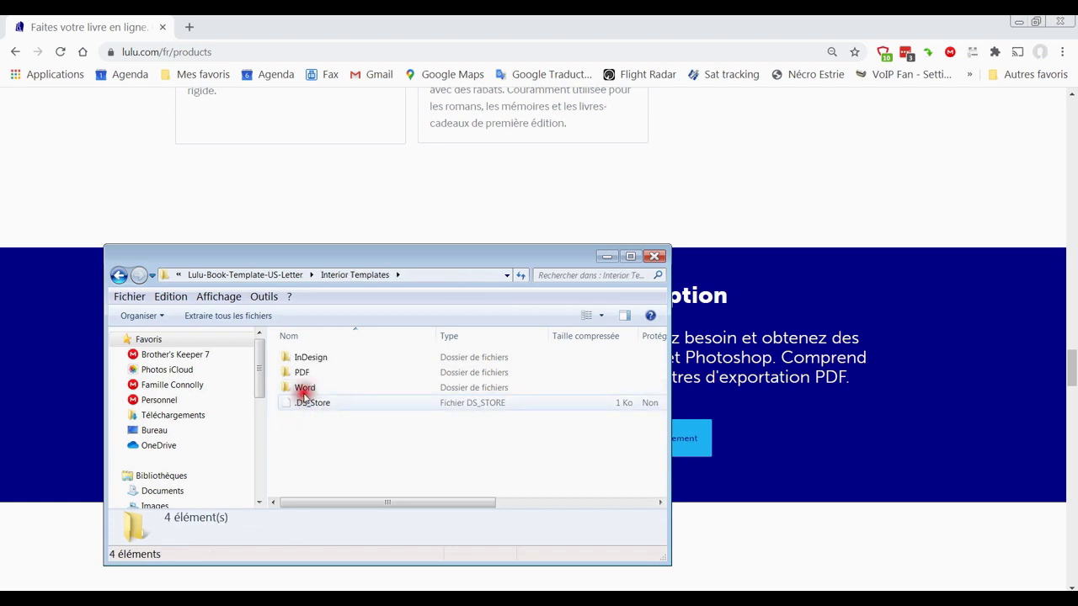
Open lulu_us_letter_interior_template.docx from the Word subfolder in Microsoft Word and look over the list of paper sizes.
double_click(296, 393)
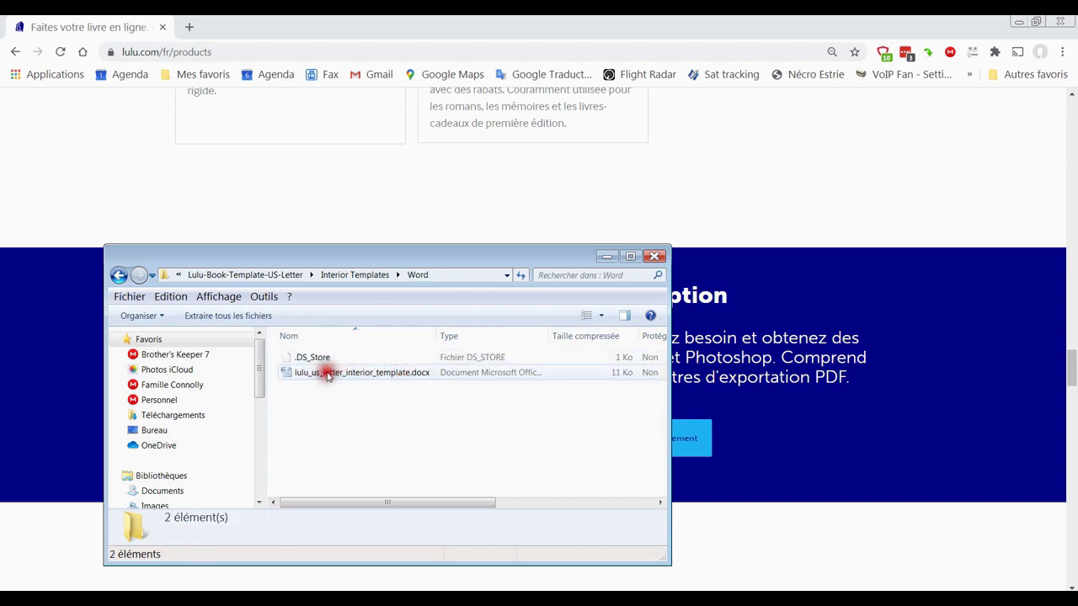
double_click(302, 381)
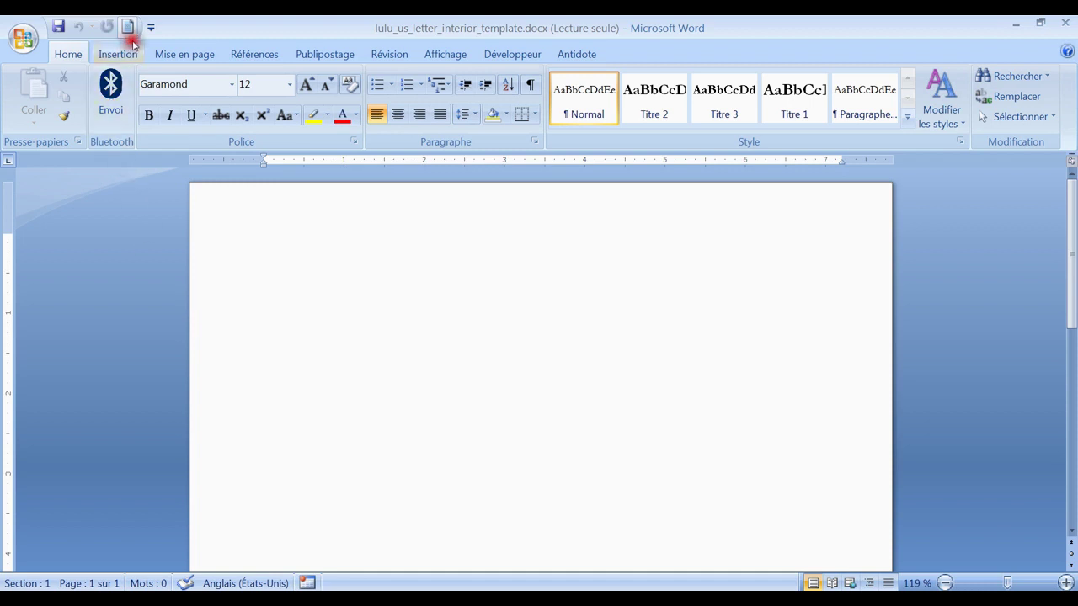
left_click(180, 56)
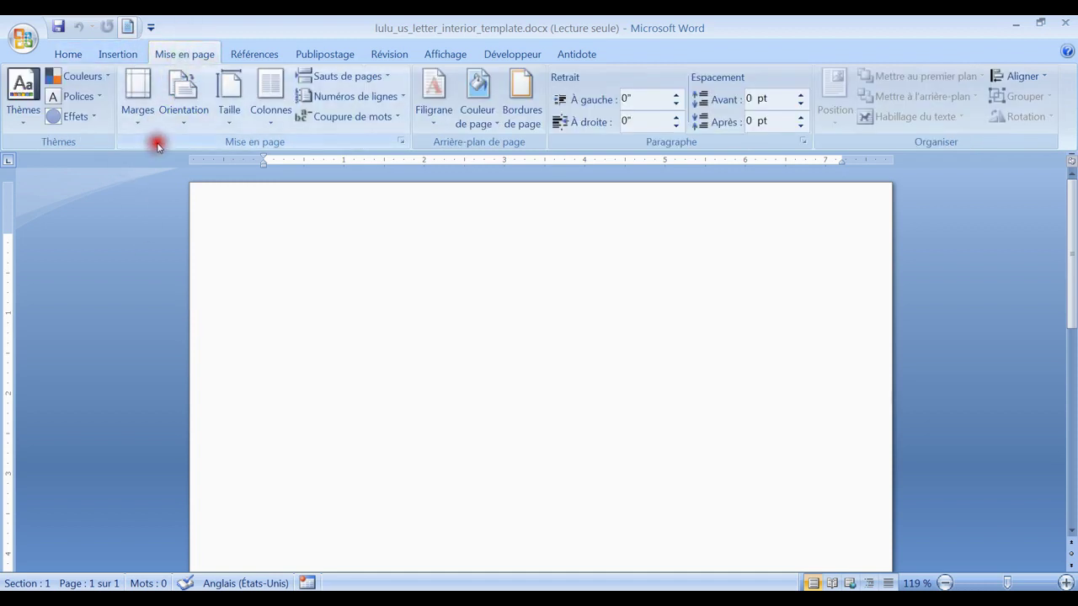
left_click(226, 100)
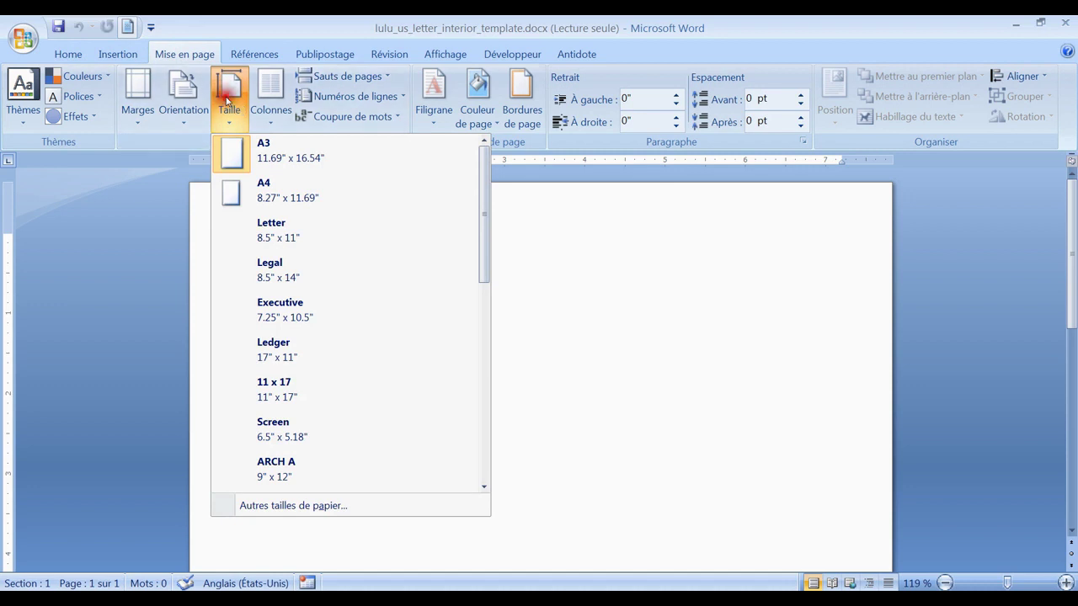
left_click(87, 211)
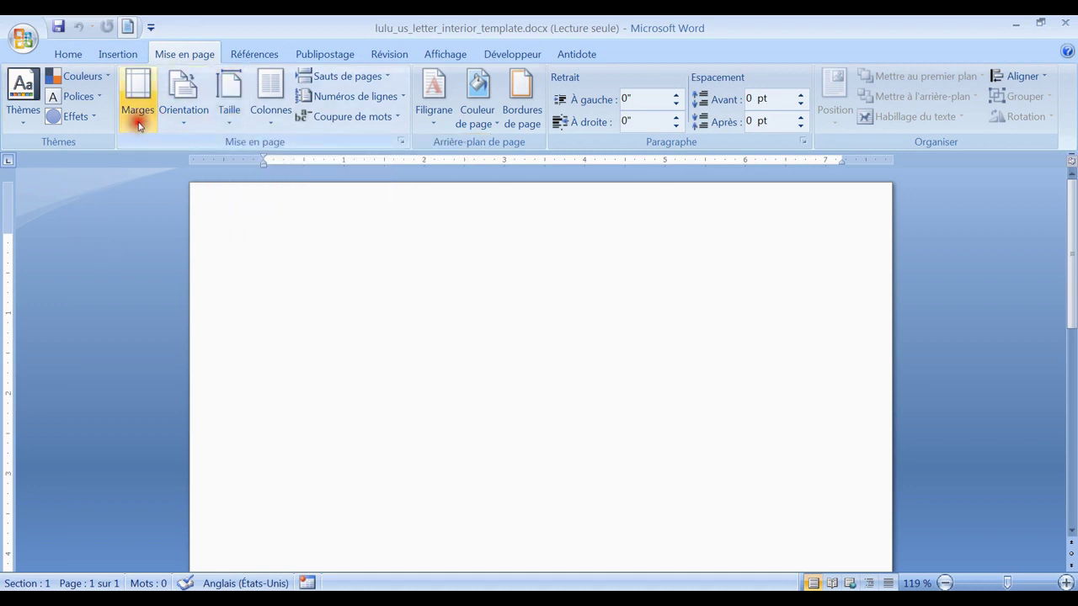
Examine the template's custom margins, binding gutter and paper width and height in the page setup, then leave without changes.
left_click(137, 118)
left_click(203, 503)
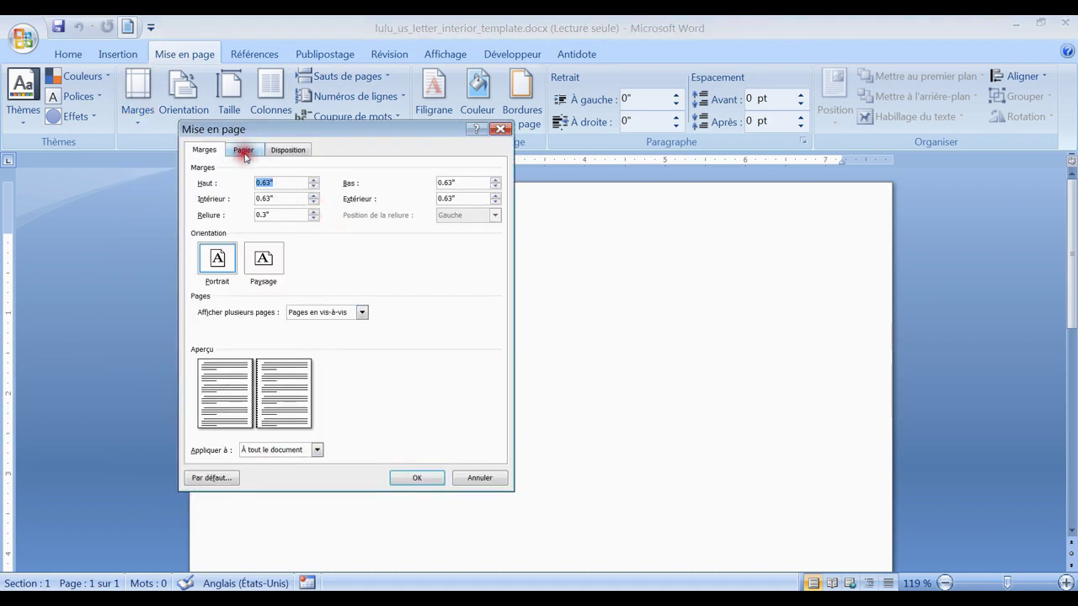
left_click(243, 152)
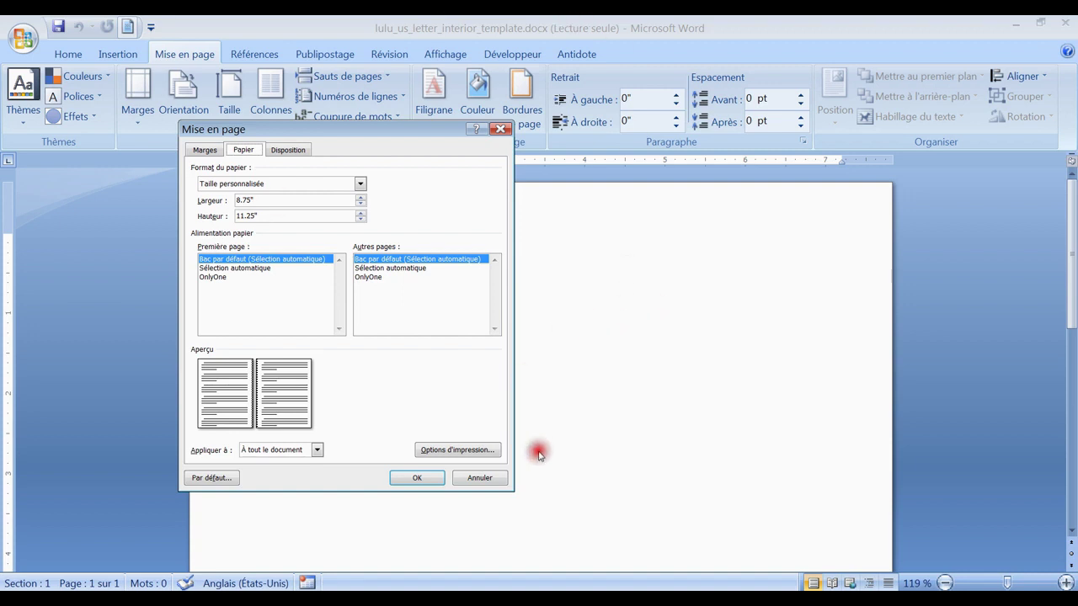
left_click(482, 479)
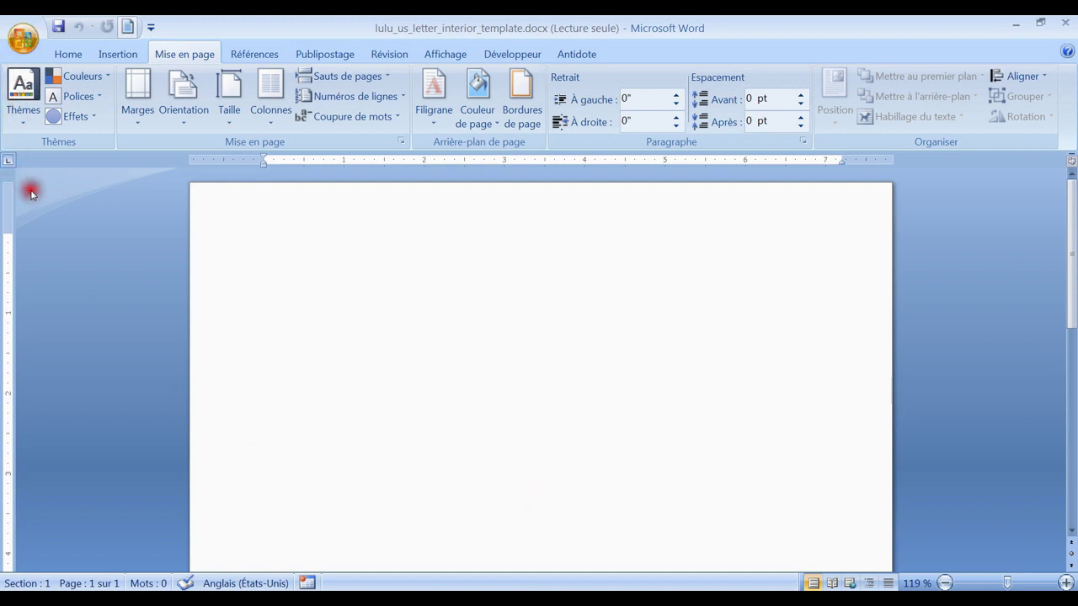
Save a copy of the template as lulu_us_letter_interior_template.docx in the Bureau folder.
key("F12")
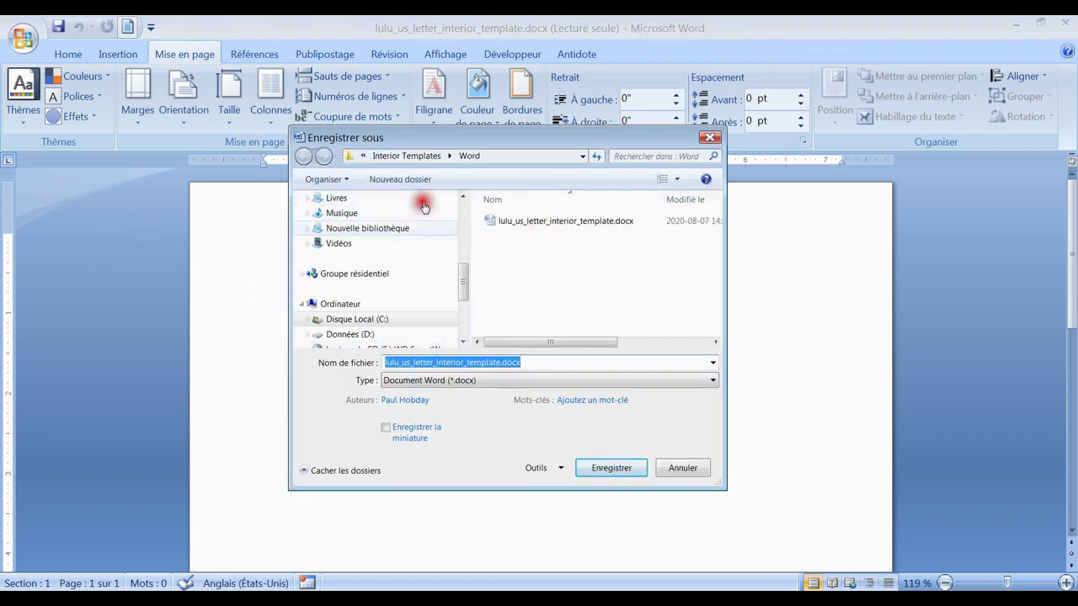
left_click(466, 291)
left_click_drag(466, 290, 465, 244)
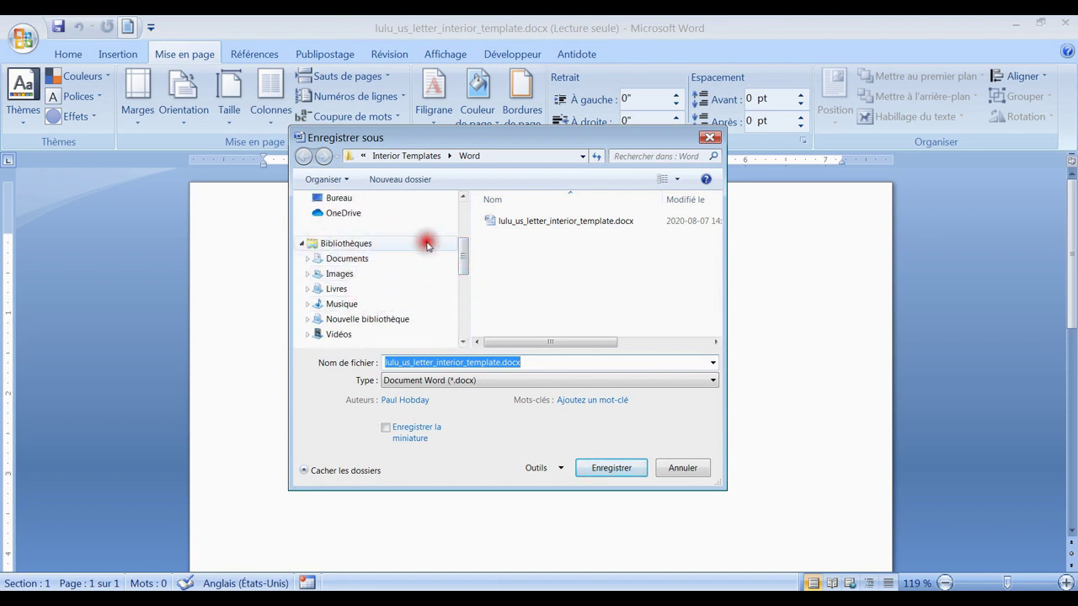
left_click(339, 200)
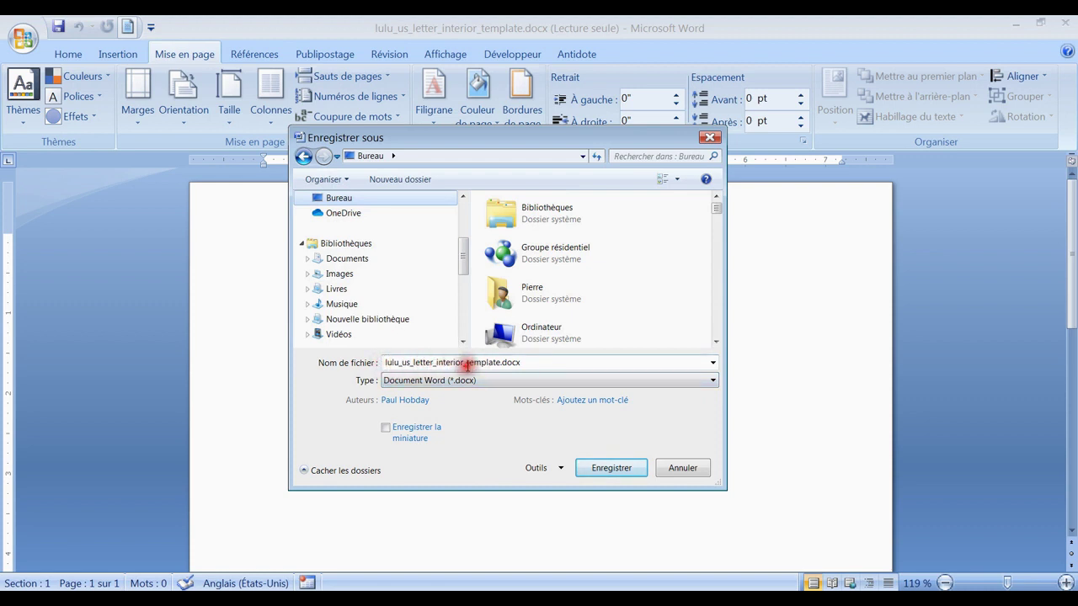
left_click(592, 472)
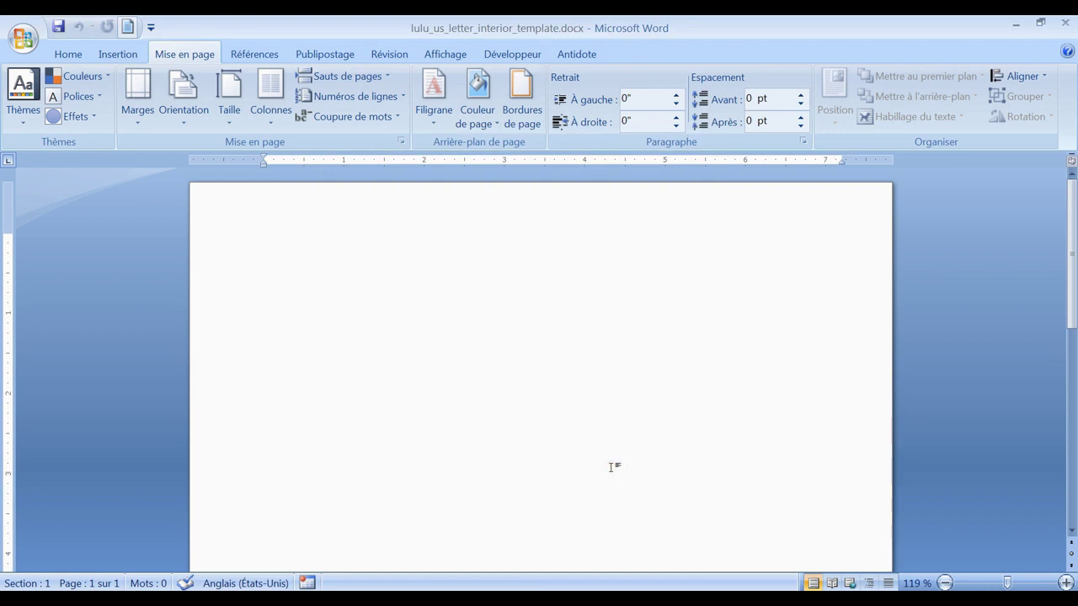
Close the document and the archive window, then open the saved lulu_us_letter interior template from the desktop.
left_click(1064, 23)
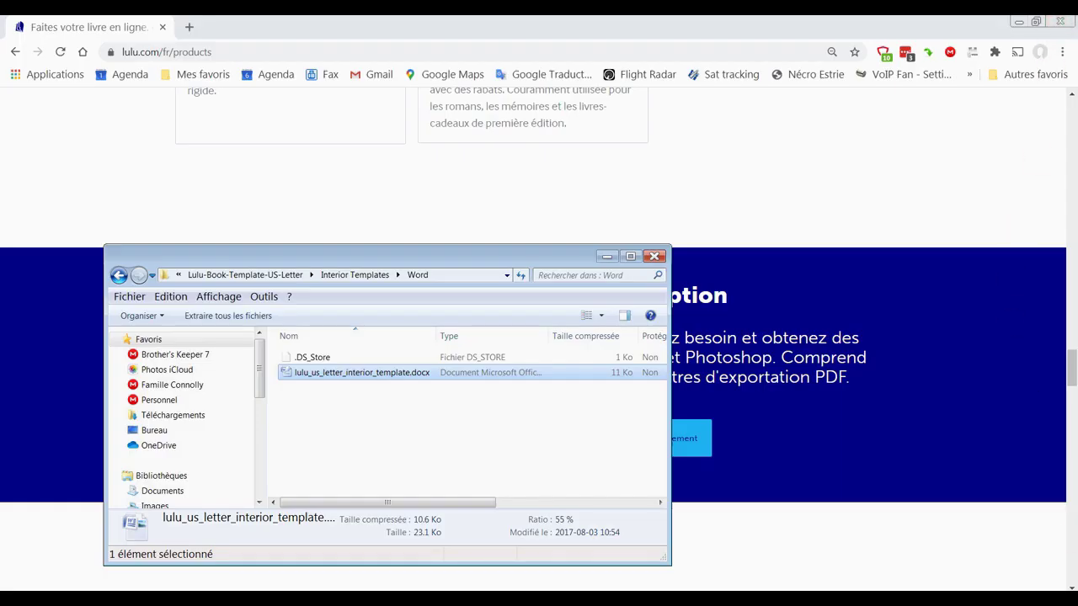
left_click(656, 257)
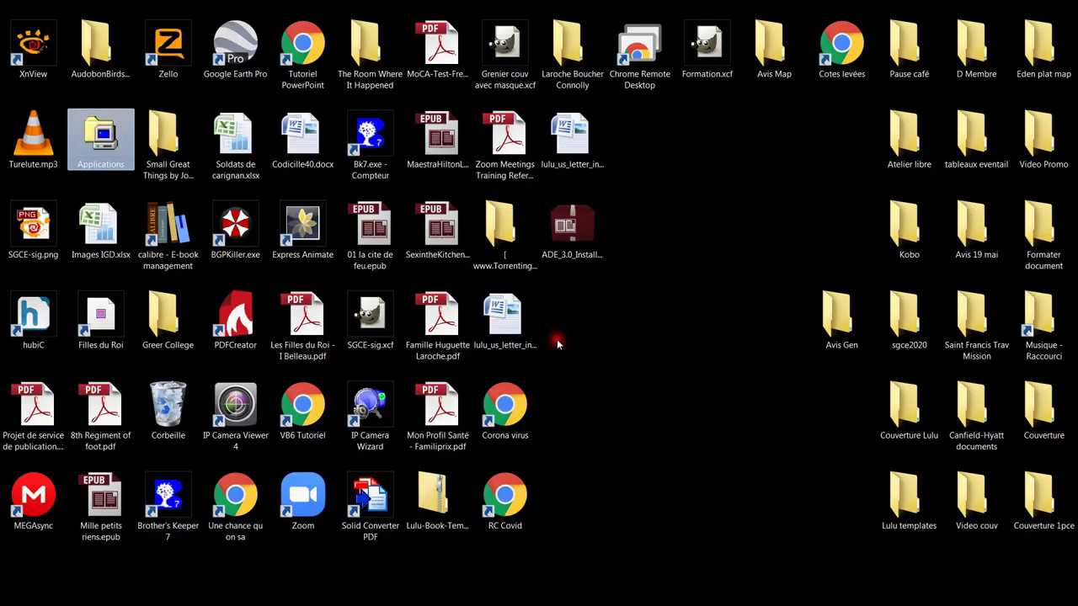
left_click(510, 318)
double_click(510, 318)
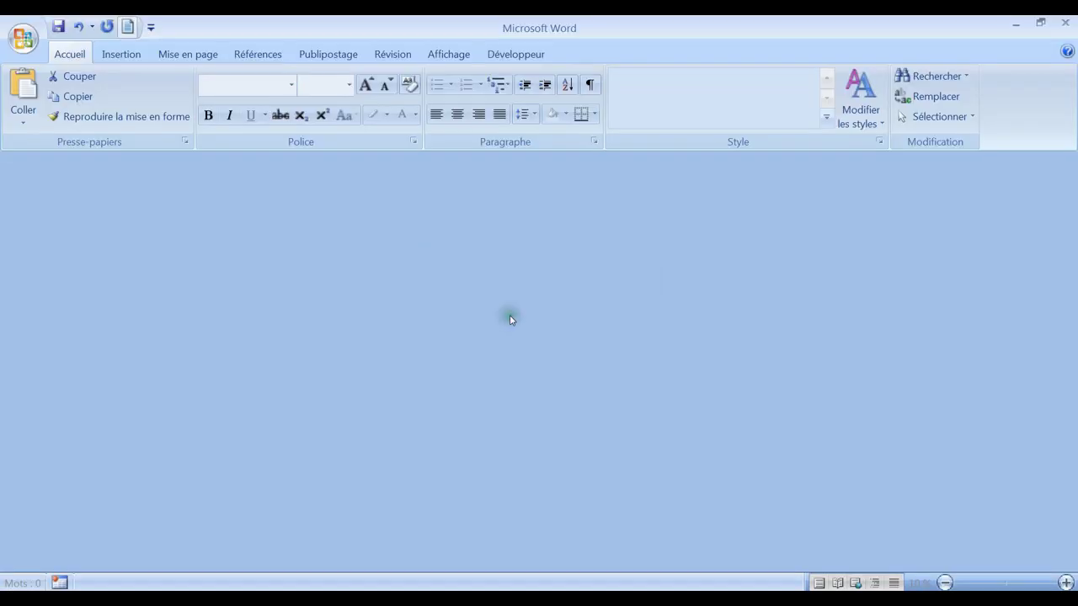